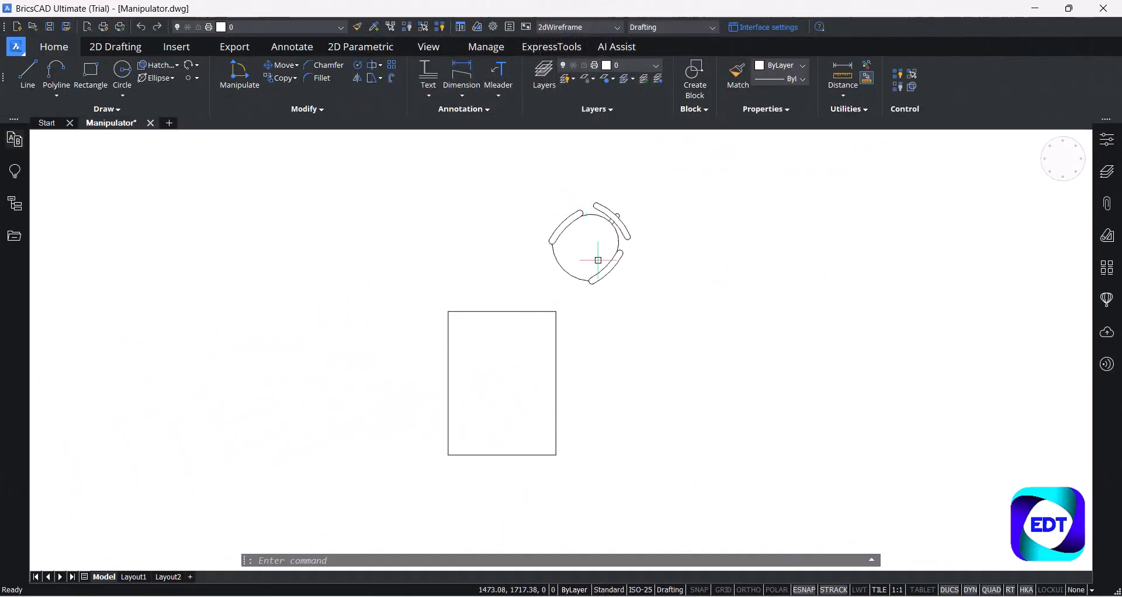
- Move the chair with the Manipulator so its front base point lands on the midpoint of the table's top edge
mouse_move(580, 220)
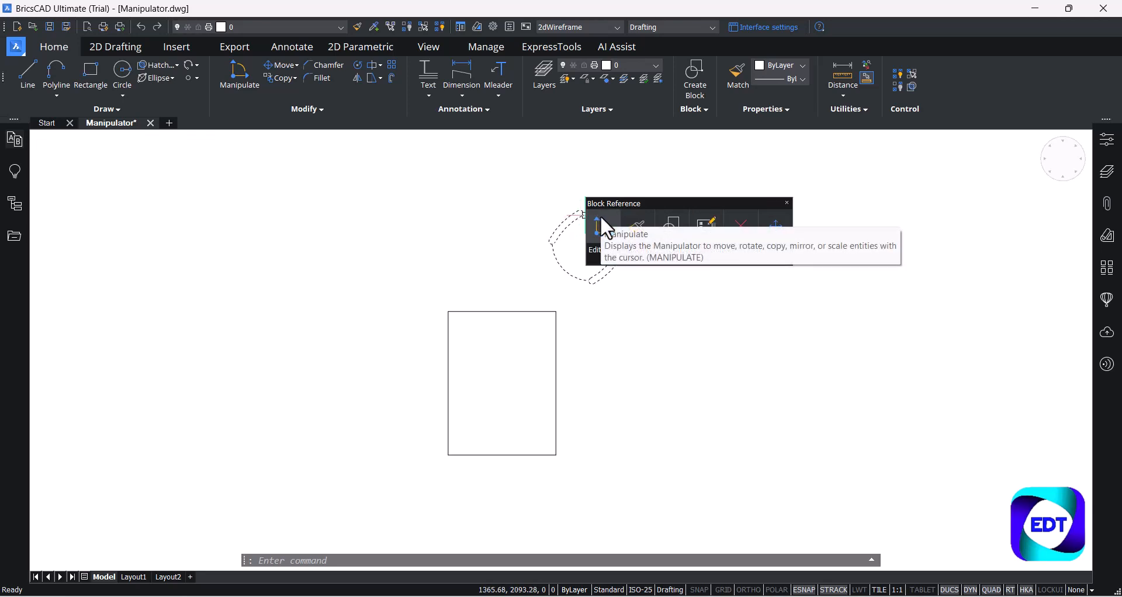
left_click(603, 224)
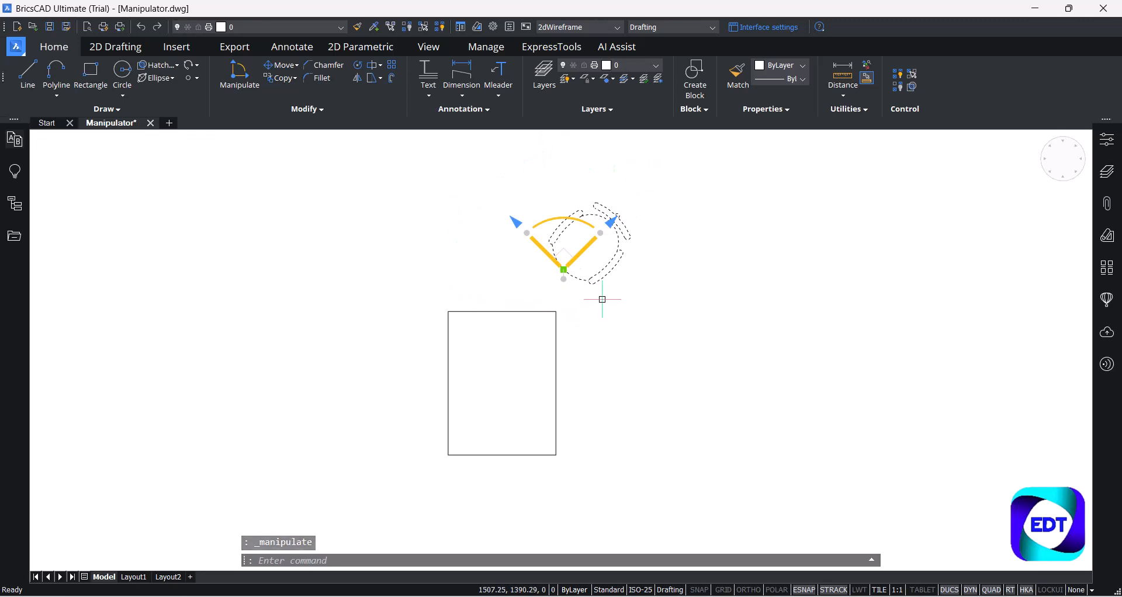
scroll(564, 266, "up", 3)
left_click(564, 274)
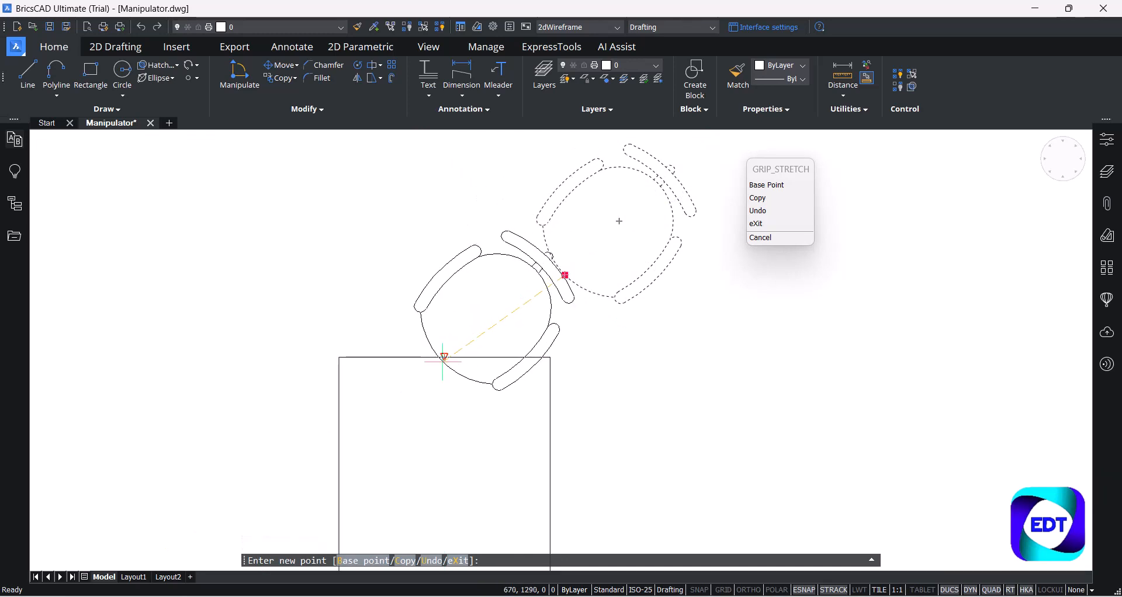
left_click(444, 357)
scroll(459, 239, "down", 2)
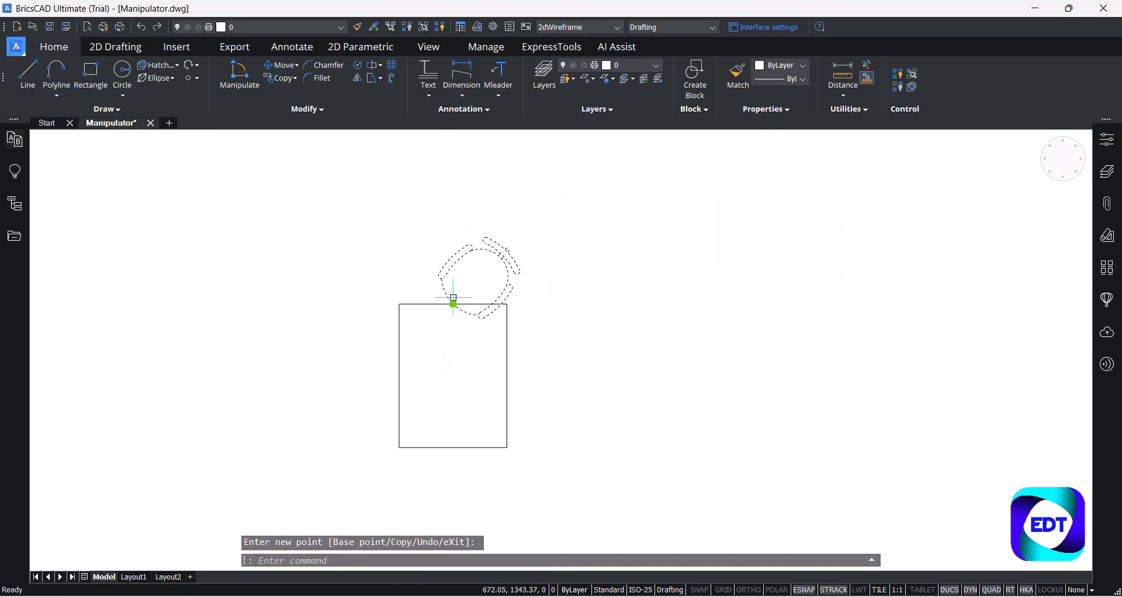
- Rotate the chair 45° about its base point with the Manipulator so that it faces the table squarely
scroll(411, 333, "up", 1)
scroll(546, 256, "down", 1)
scroll(473, 278, "up", 1)
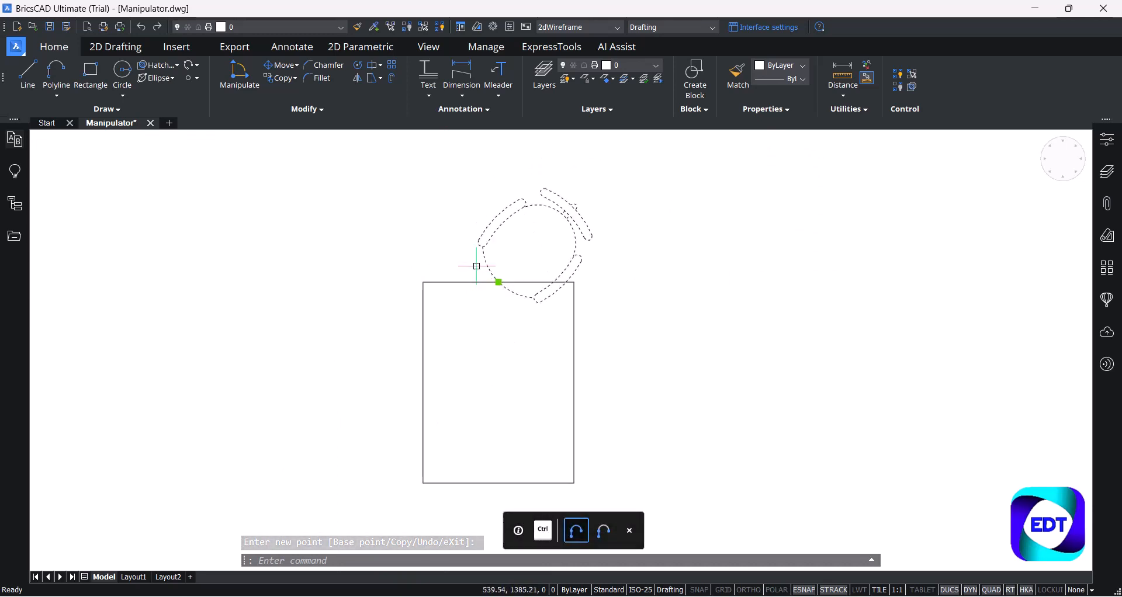
mouse_move(497, 230)
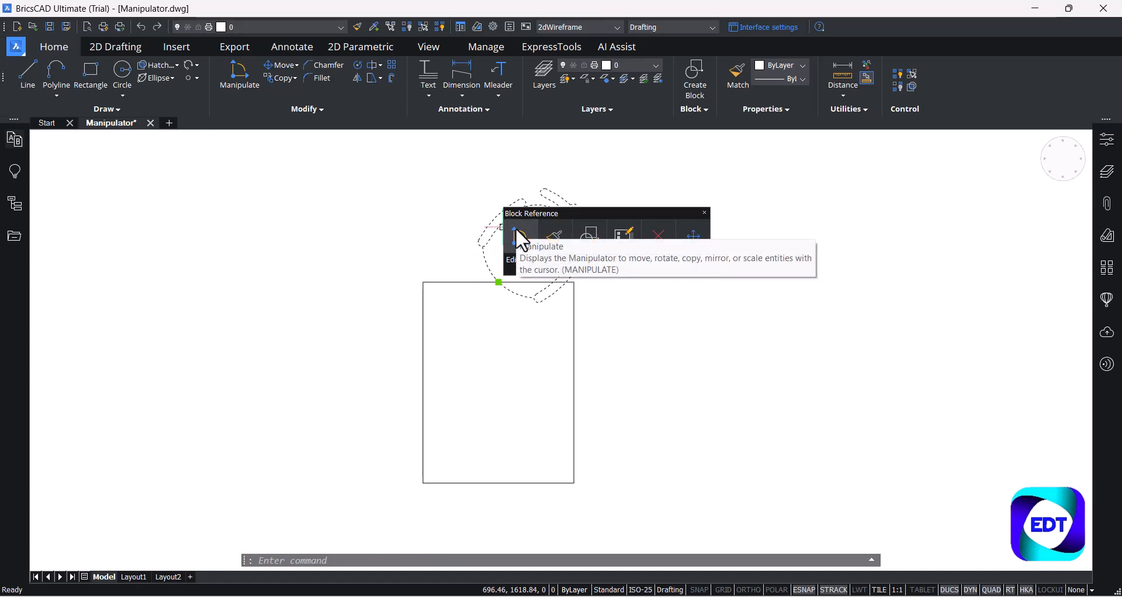
left_click(516, 229)
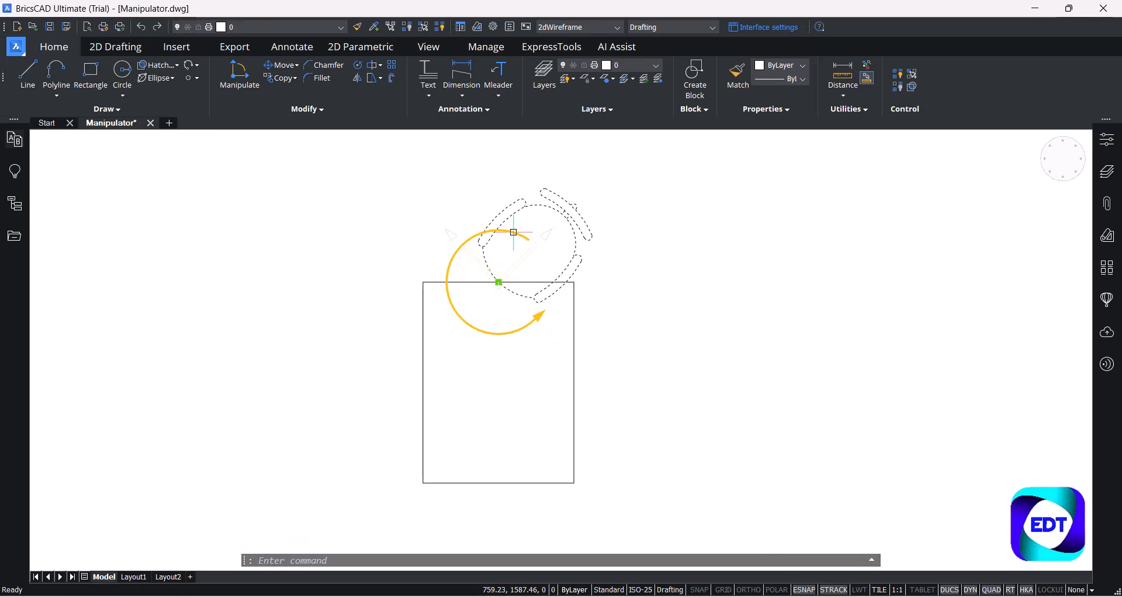
left_click(512, 229)
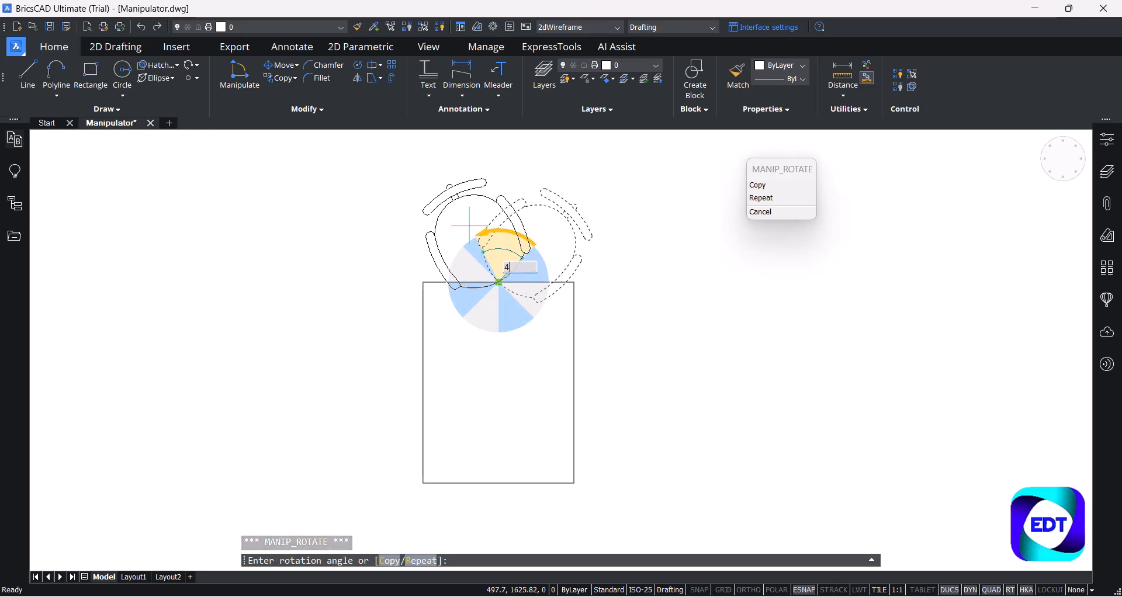
type("45")
key("Return")
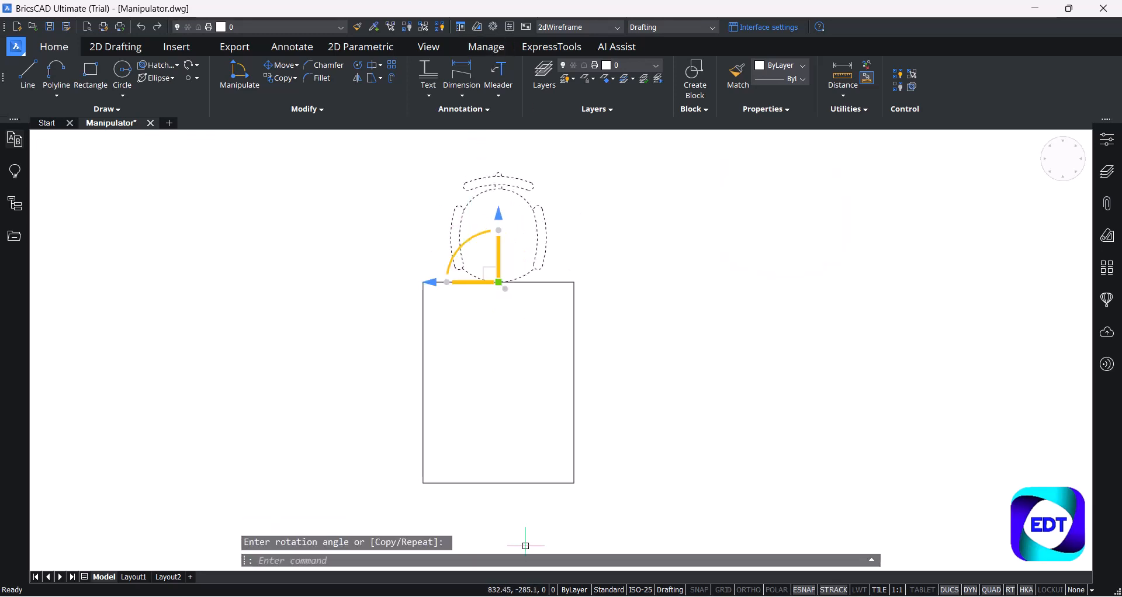
- Mirror a copy of the chair to the table's opposite short side, with the mirror line 600 from the table's top edge
scroll(499, 284, "down", 1)
scroll(516, 291, "down", 1)
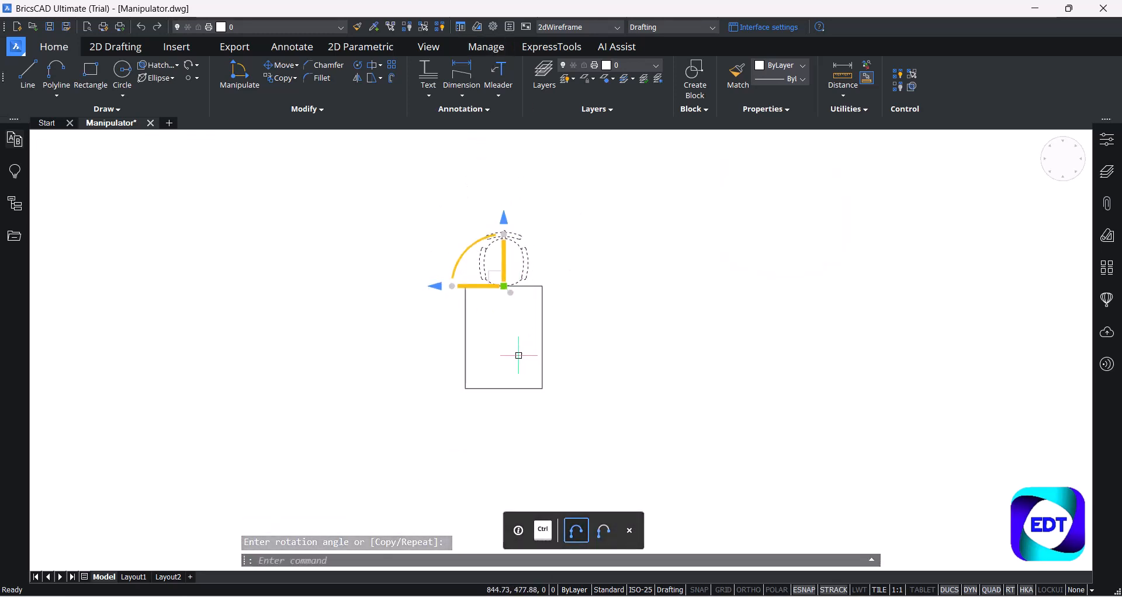
scroll(494, 355, "up", 1)
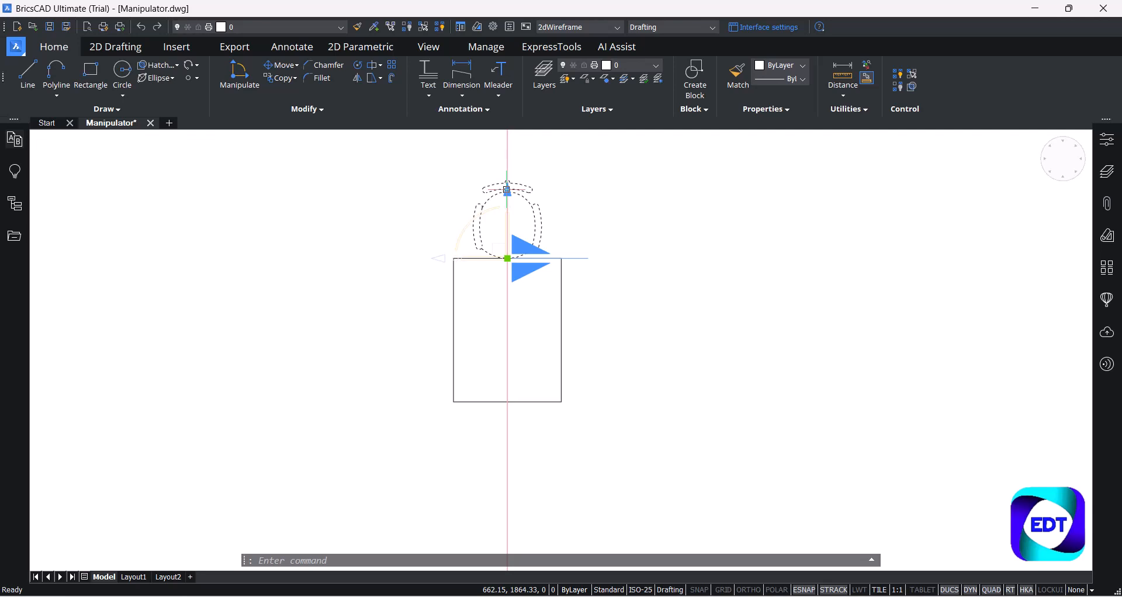
left_click(506, 190)
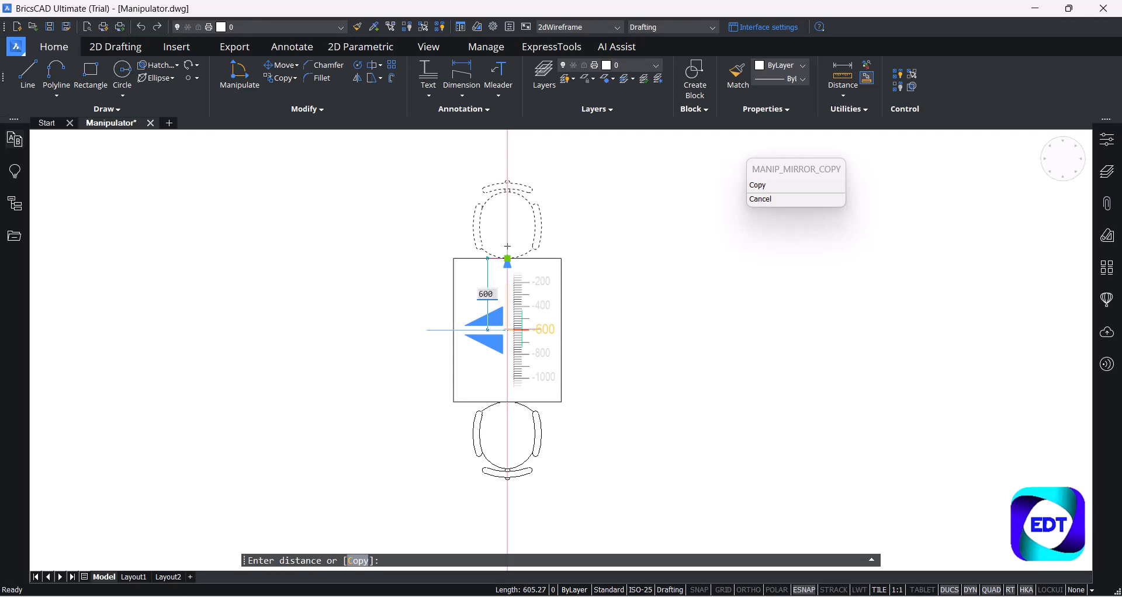
left_click(507, 246)
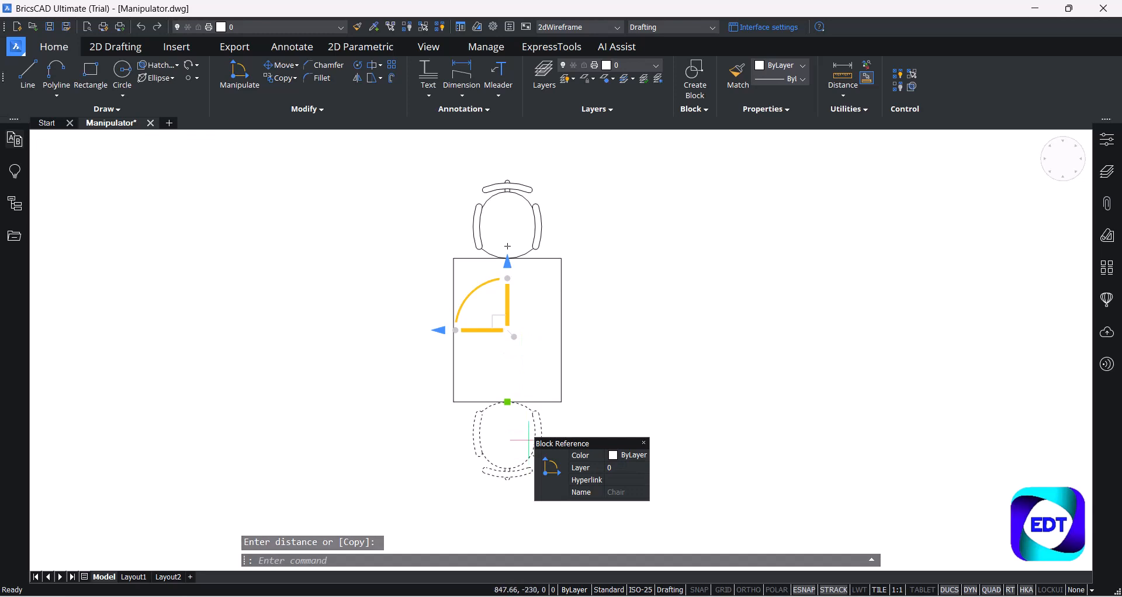
key("Escape")
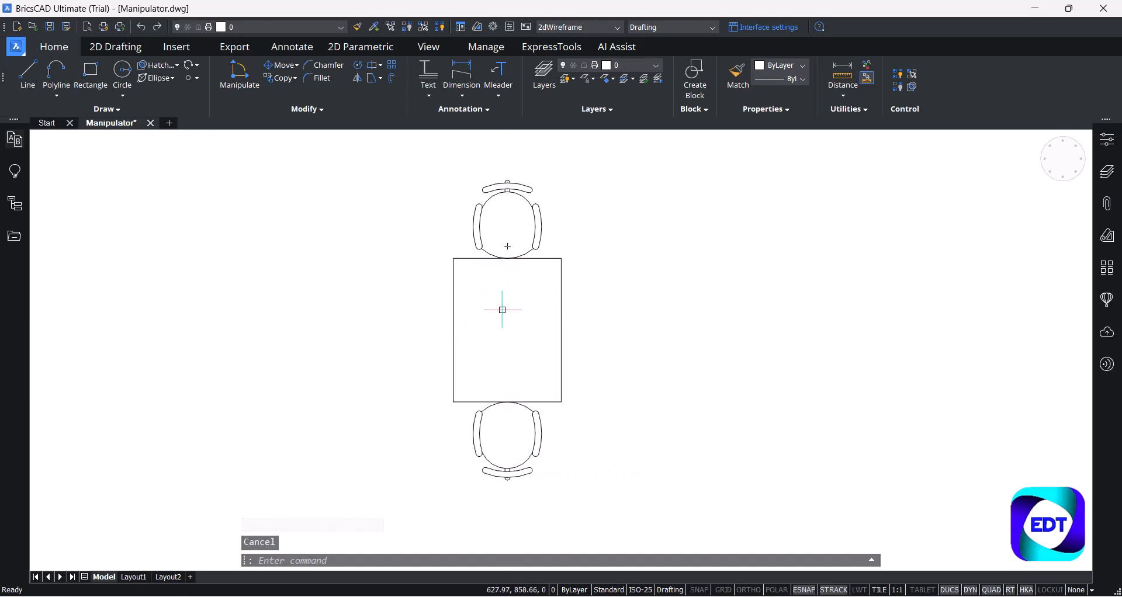
- Set the distance between the upper and lower chairs to 1400, moving the lower chair away from the table
left_click(533, 225)
left_click(533, 414)
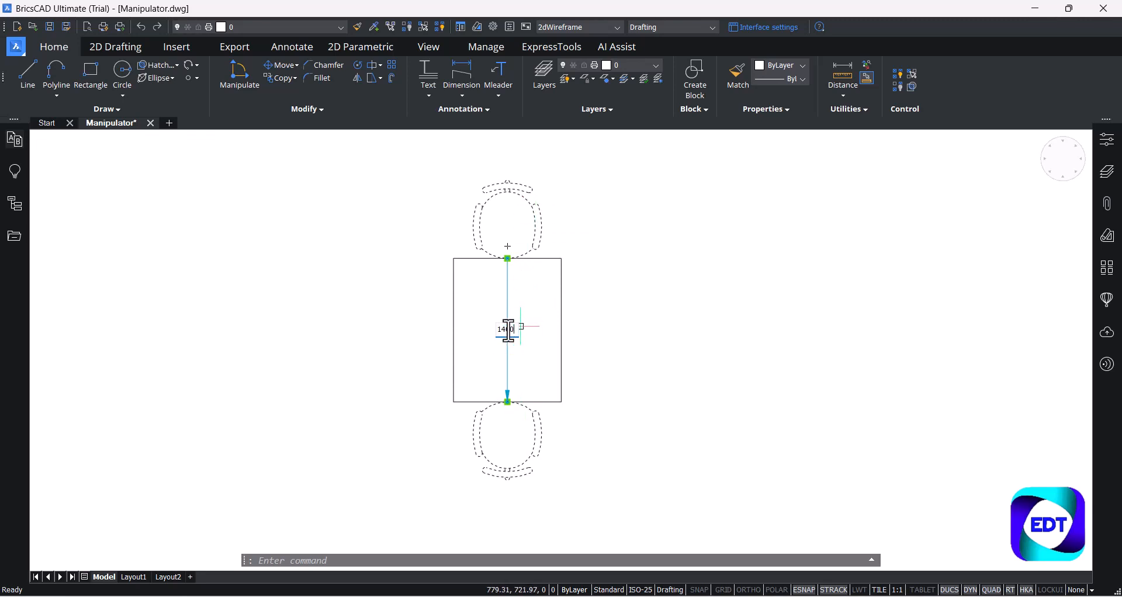
left_click(508, 329)
key("Escape")
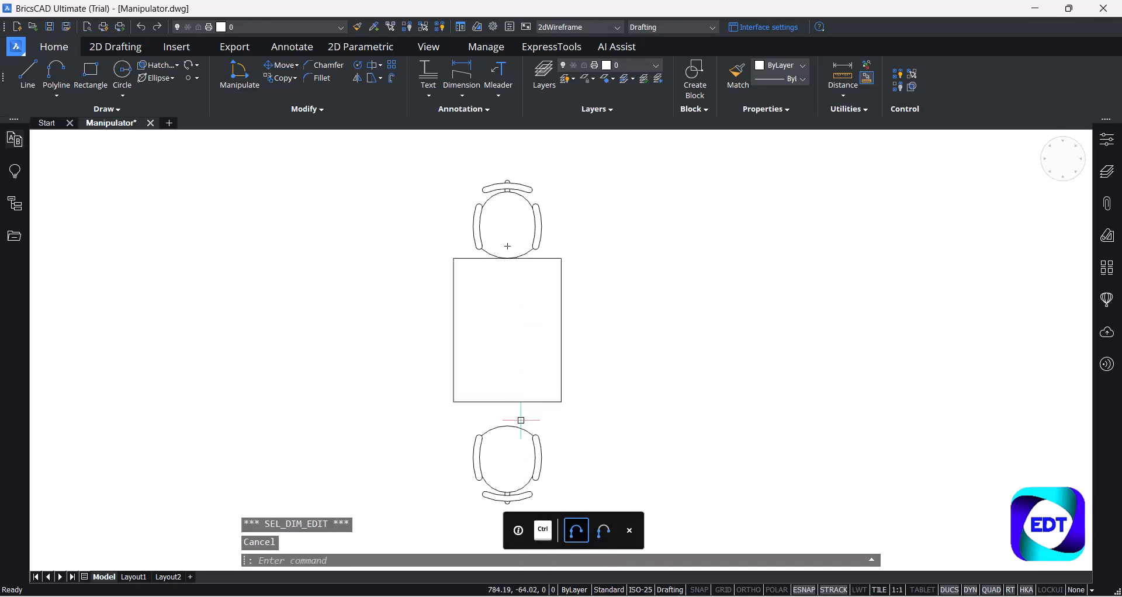
- Set the distance between the two chairs to 1600, moving the upper chair away from the table
left_click(531, 211)
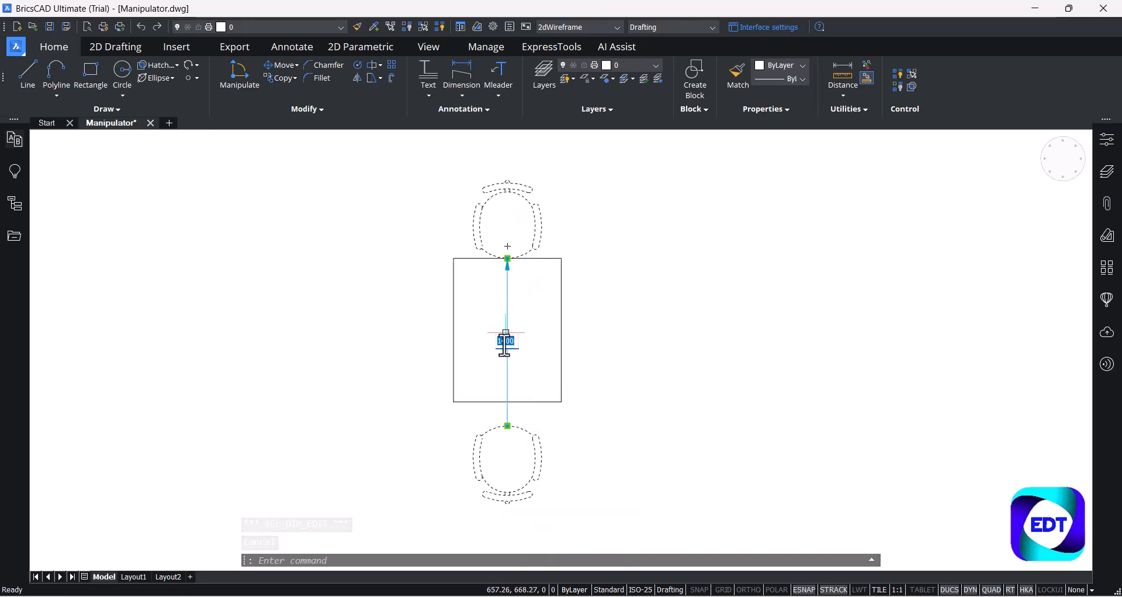
type("1600")
key("Return")
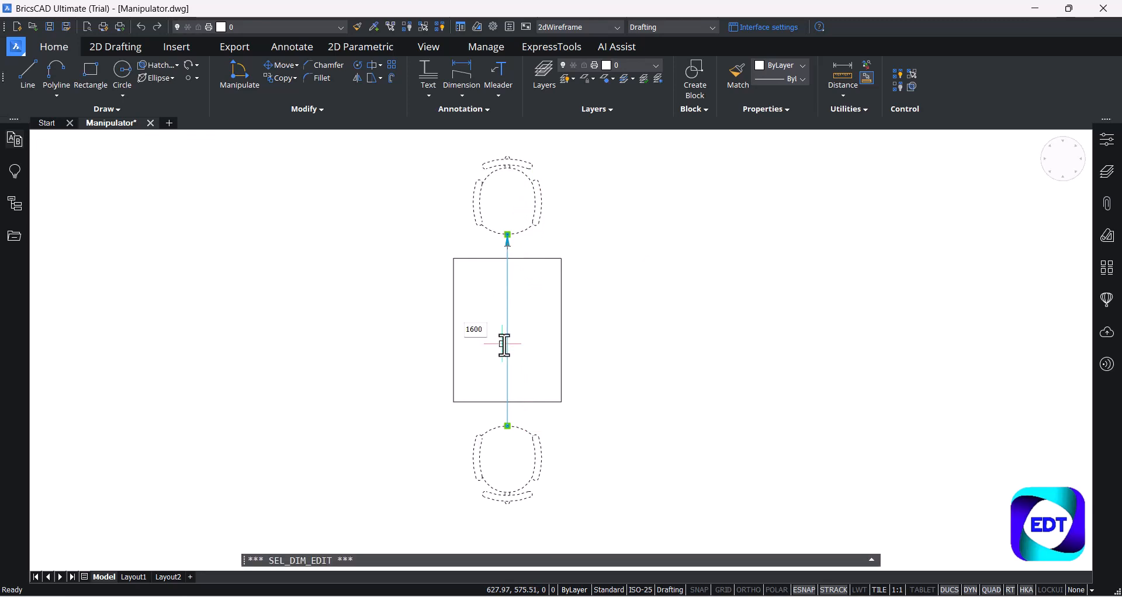
key("Escape")
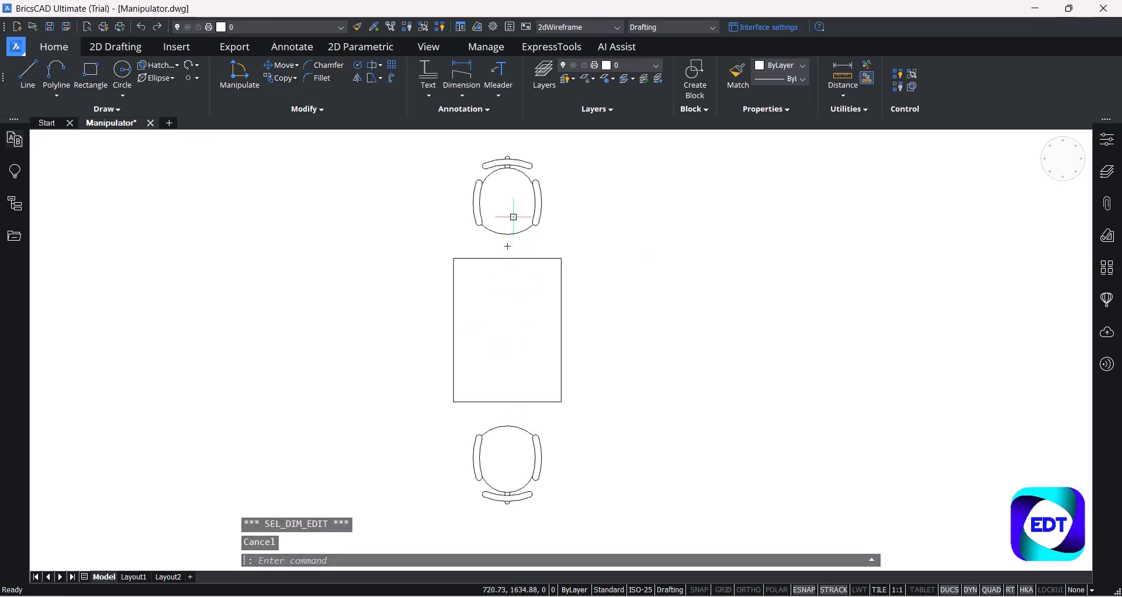
- Rotate copies of the upper and lower chairs 90° about the table's centre with the Manipulator to seat its long sides
left_click(517, 401)
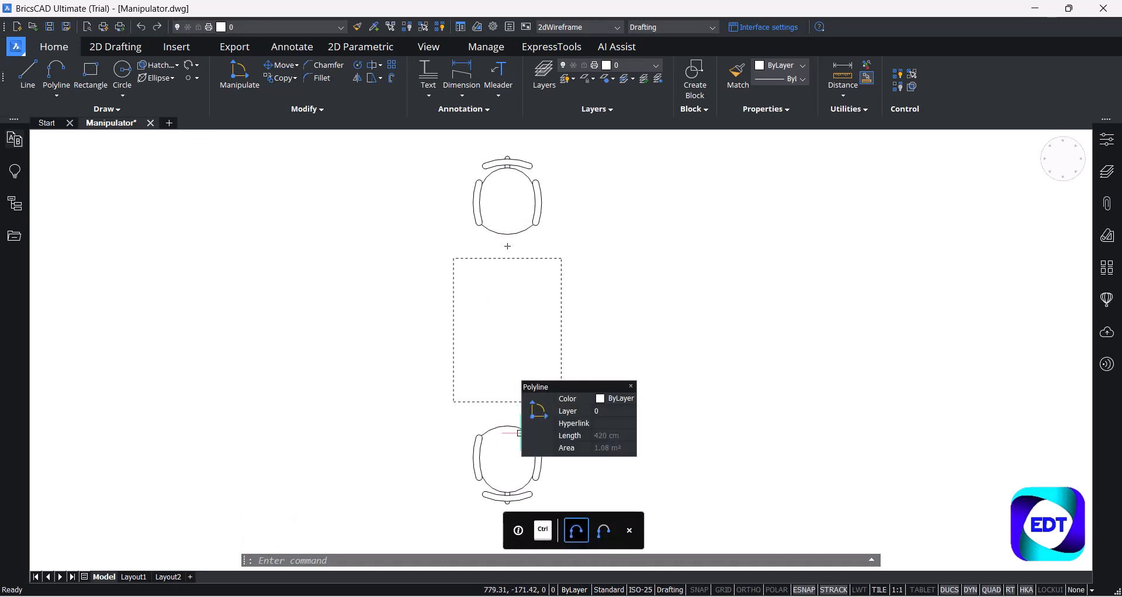
left_click(519, 423)
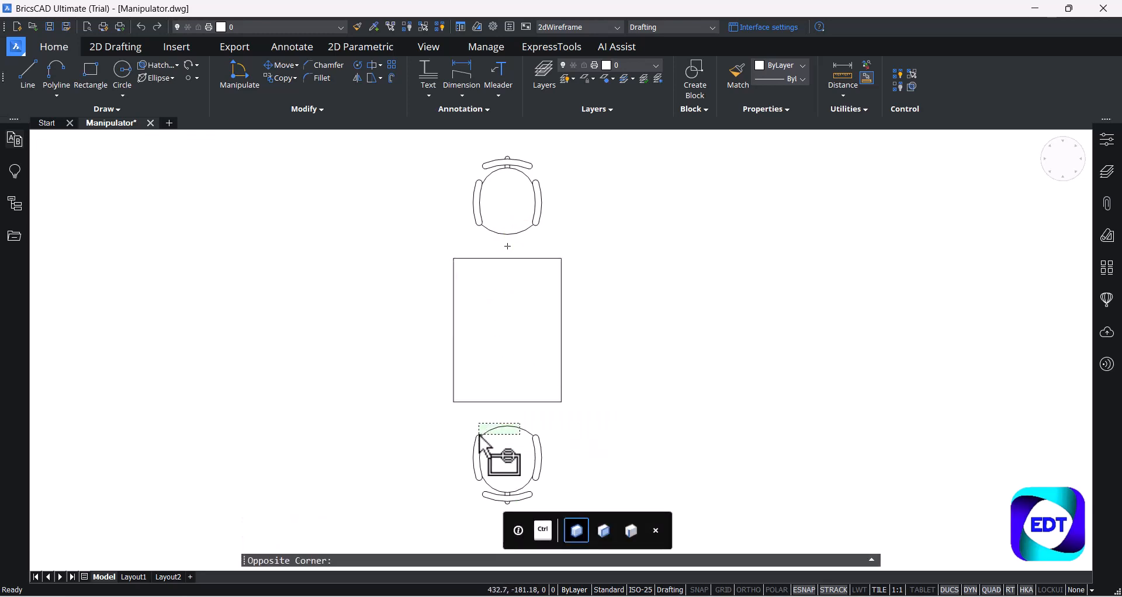
left_click(478, 434)
left_click(543, 205)
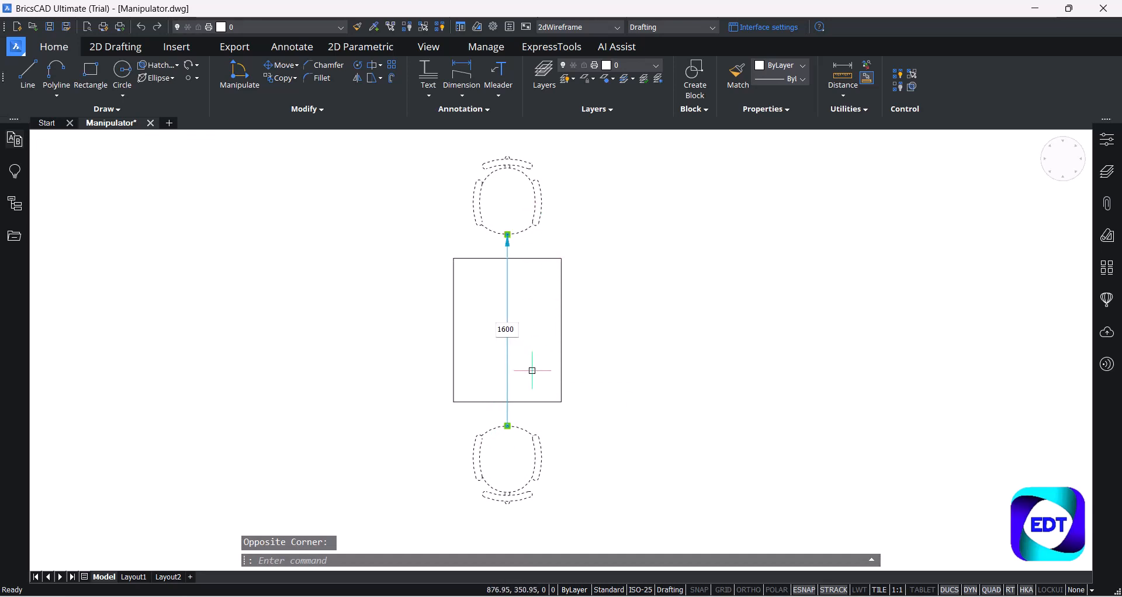
left_click(549, 454)
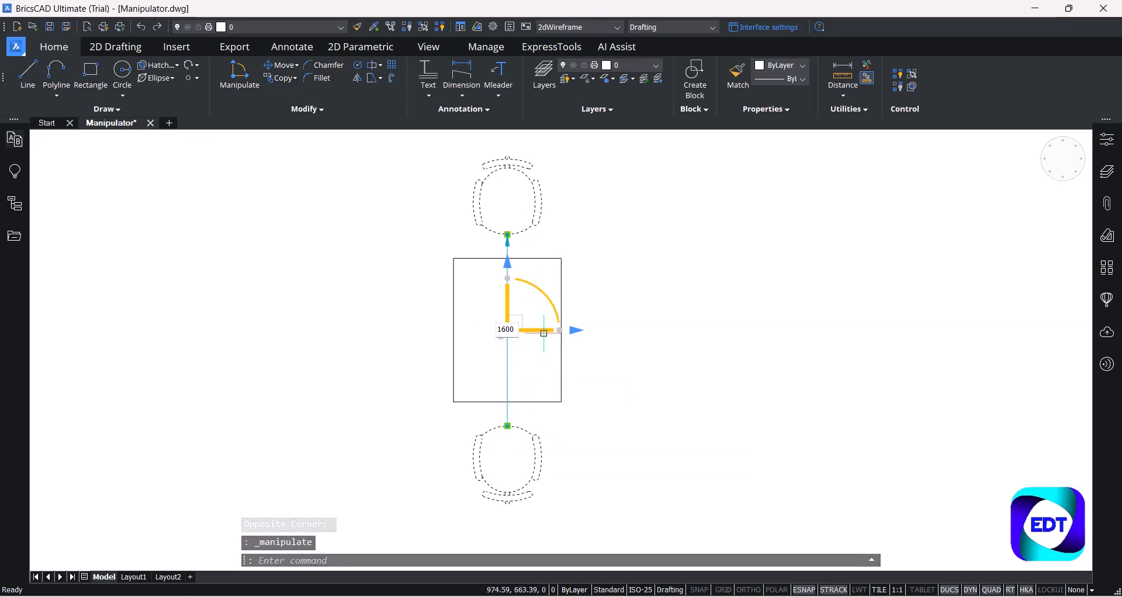
left_click(544, 298)
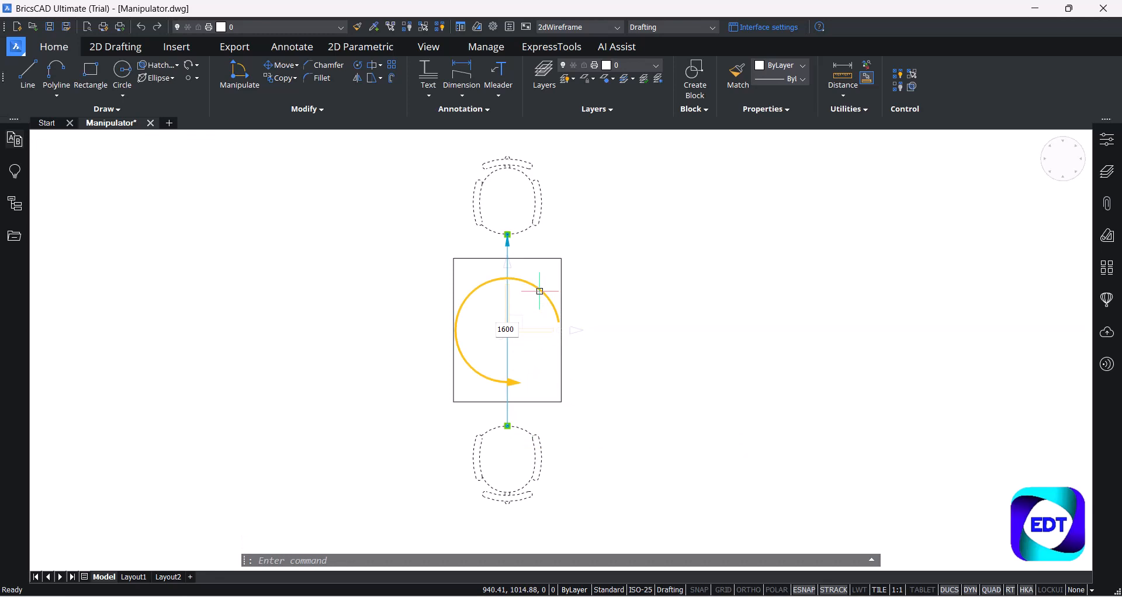
key("ctrl")
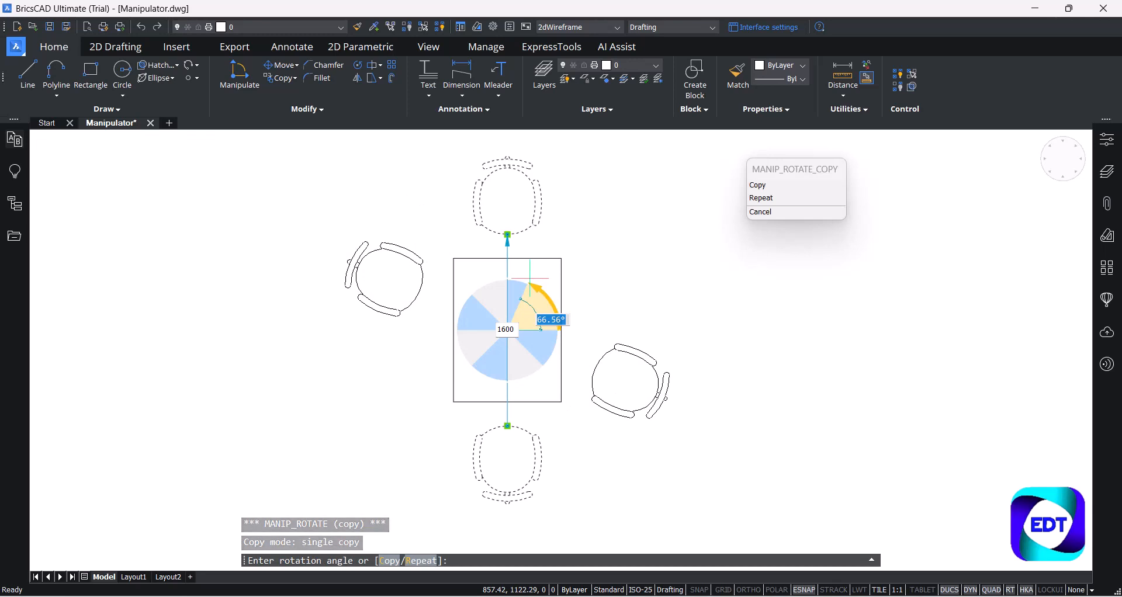
type("90")
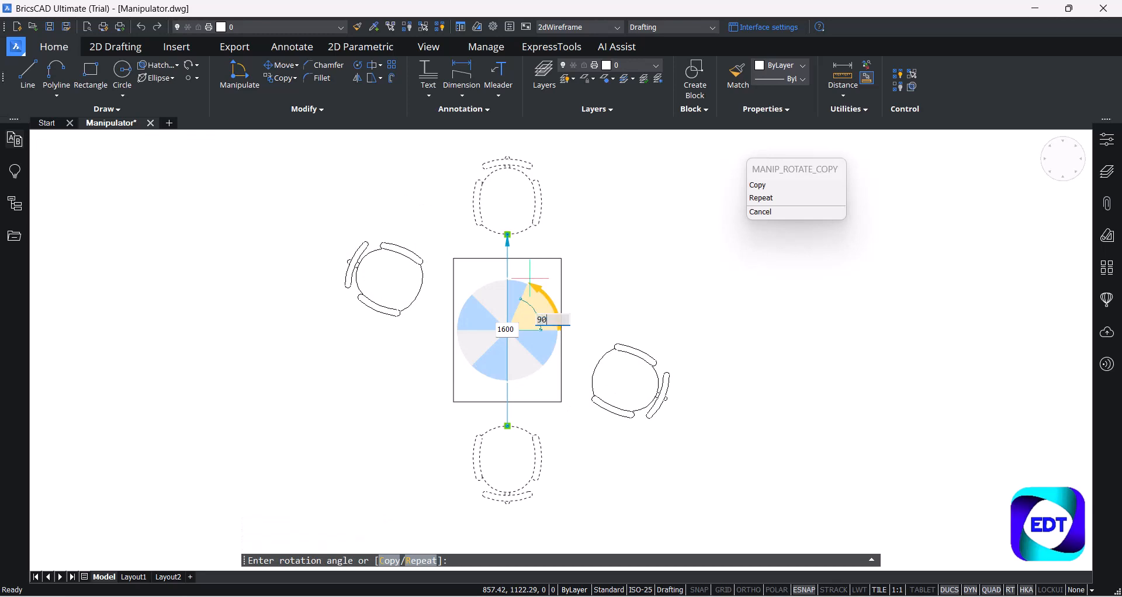
key("Return")
key("Escape")
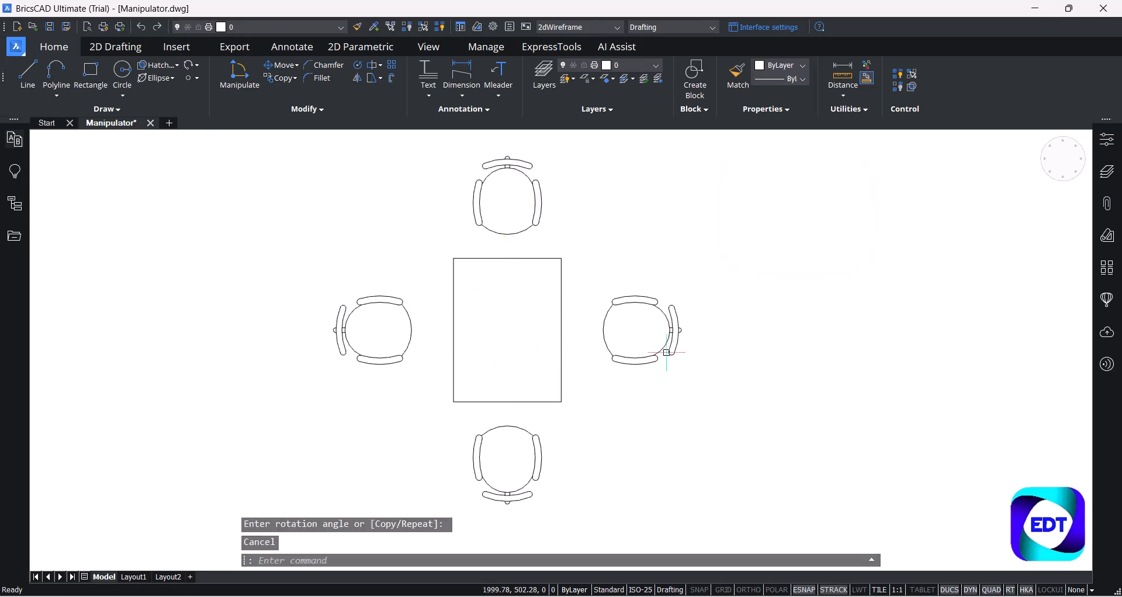
- Set the distance between the two side chairs to 1400, moving the left chair closer to the table
left_click(656, 346)
left_click(413, 333)
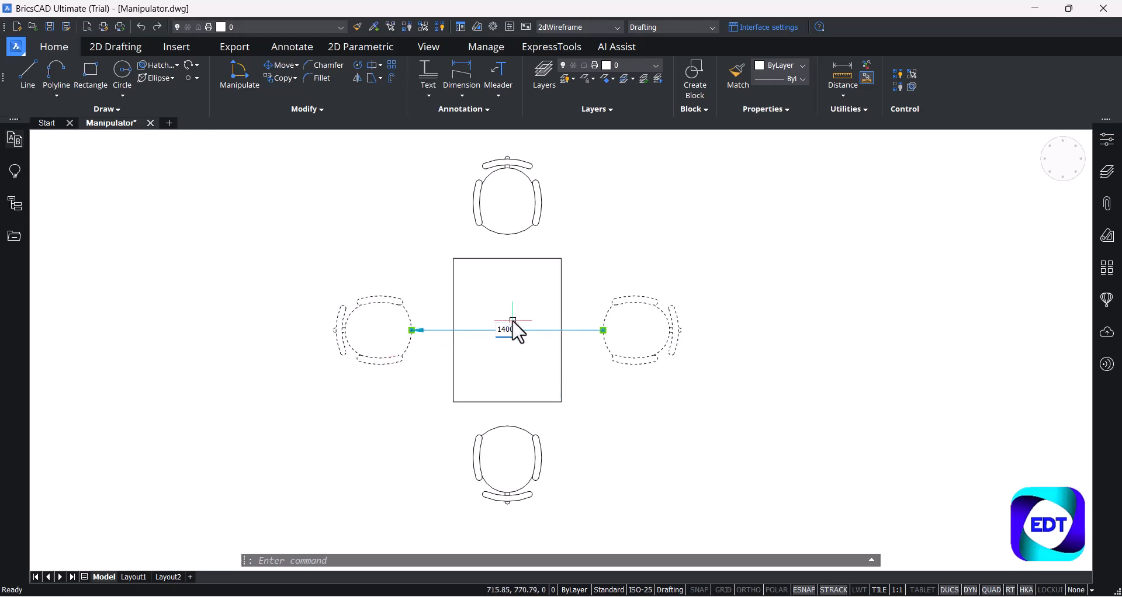
key("Return")
key("Escape")
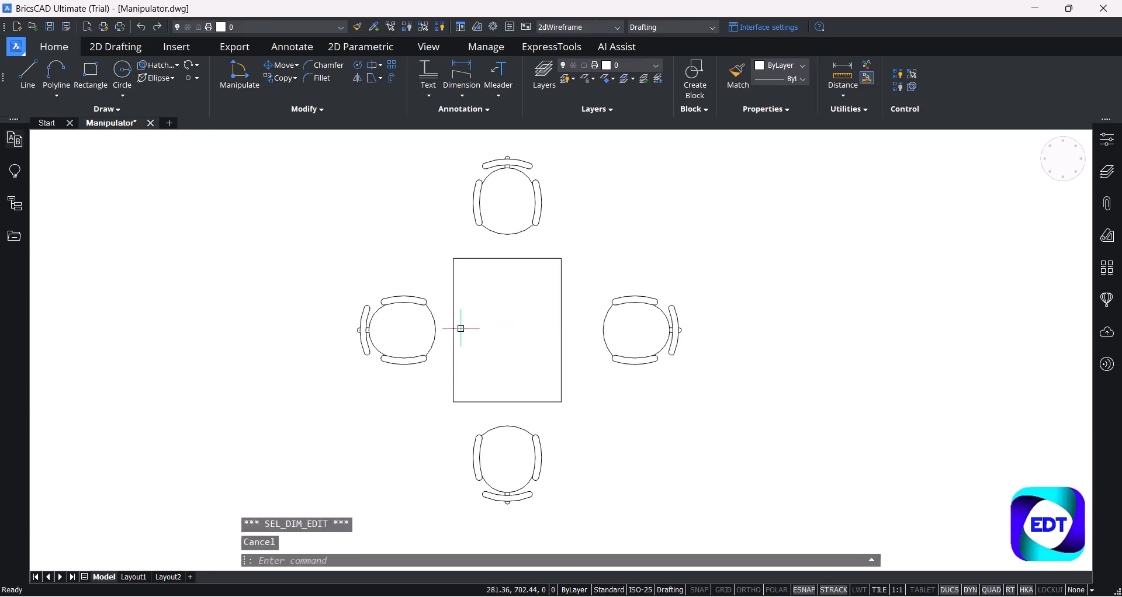
- Set the distance between the two side chairs to 1200, moving the right chair closer to the table
left_click(431, 333)
left_click(605, 330)
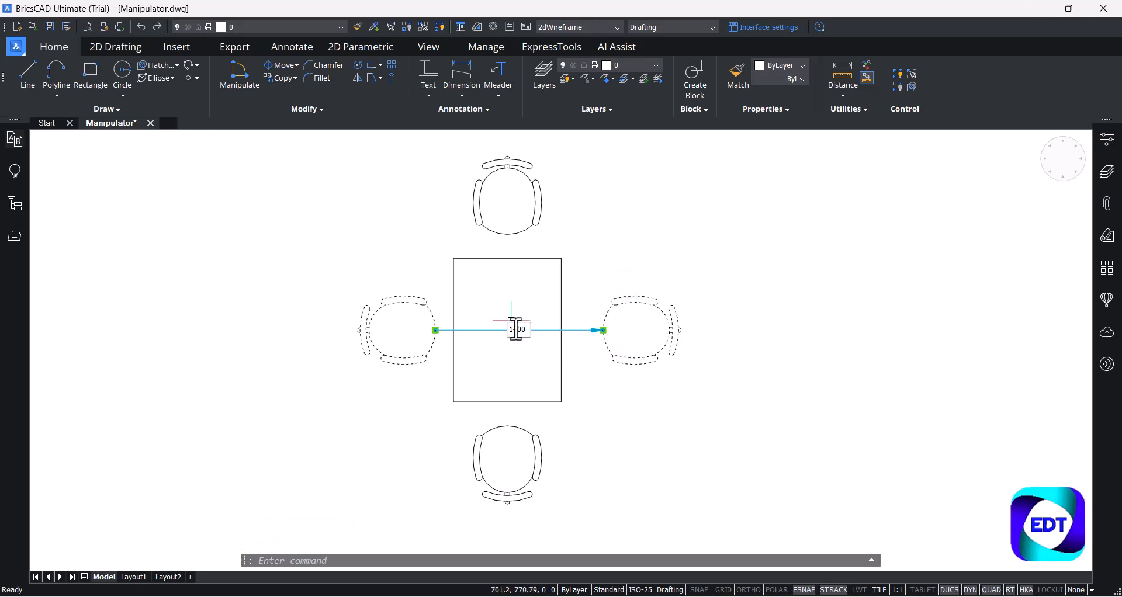
type("2")
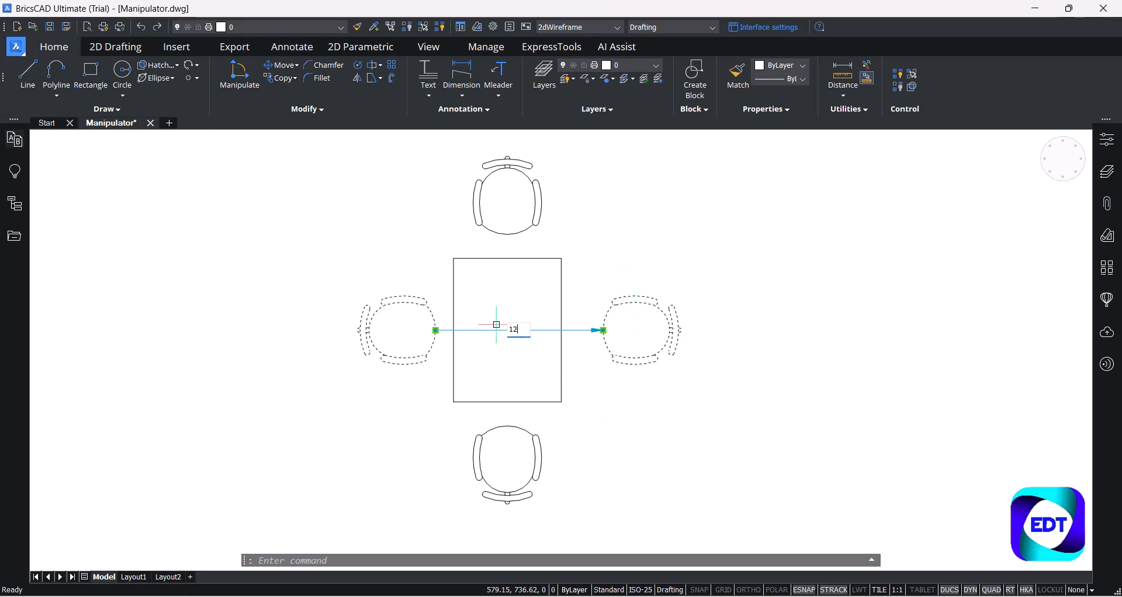
key("Return")
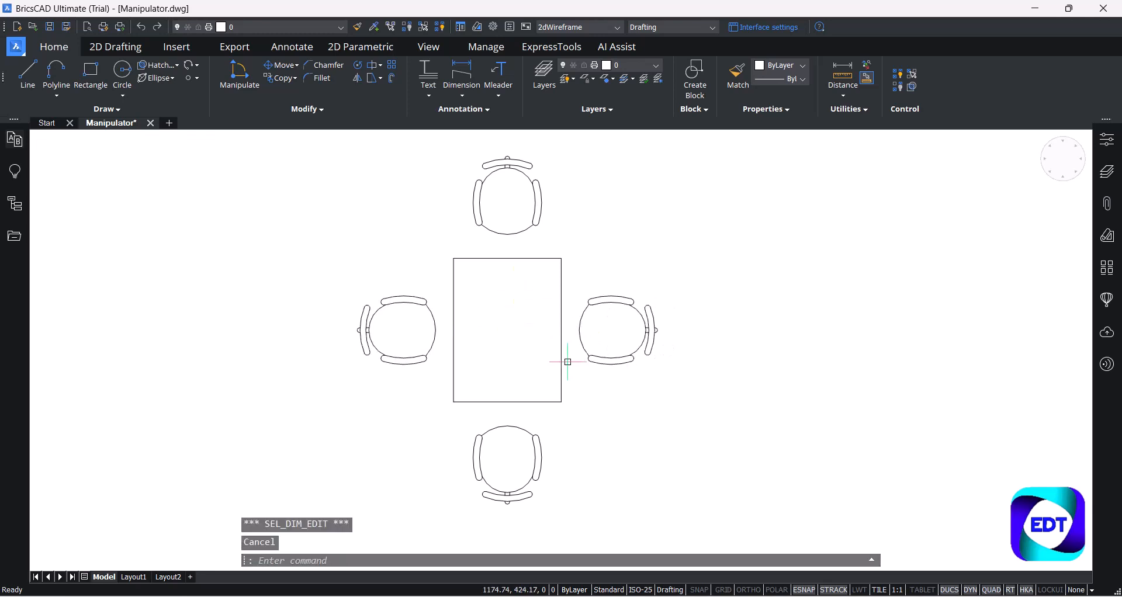
- Copy the table with its four chairs horizontally along the Manipulator's X axis to a clear spot right of the original set
scroll(568, 273, "down", 3)
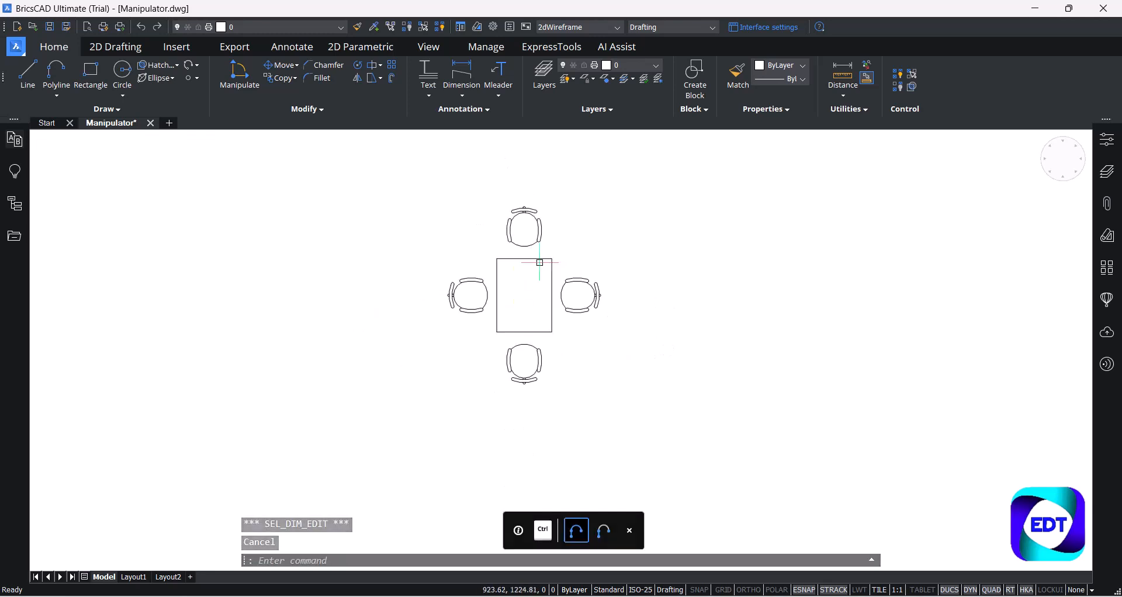
left_click(615, 197)
left_click(450, 406)
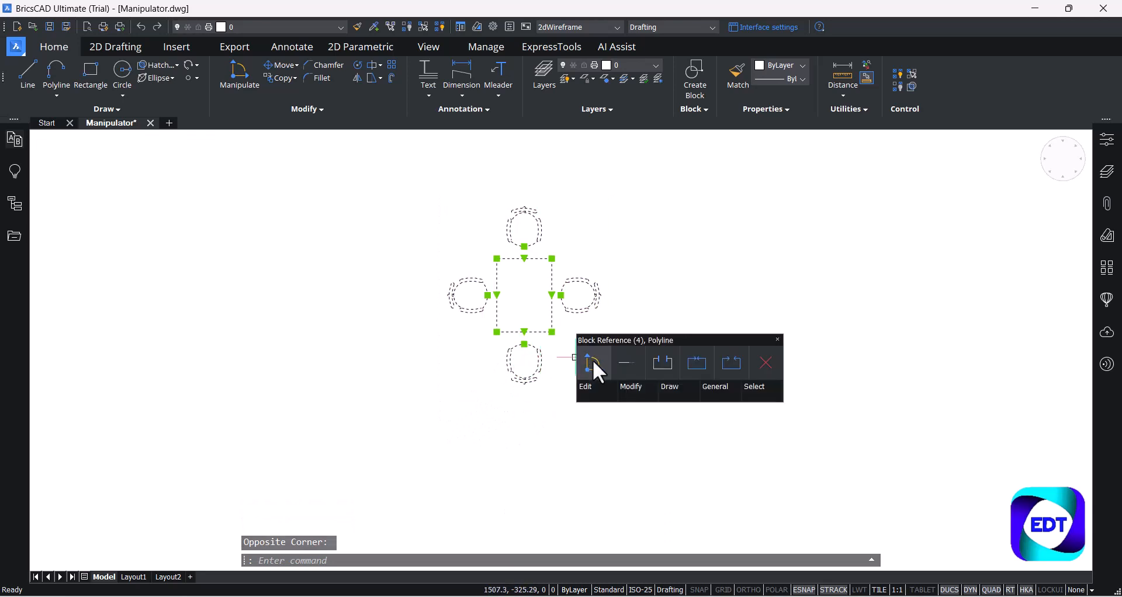
left_click(592, 364)
left_click(593, 295)
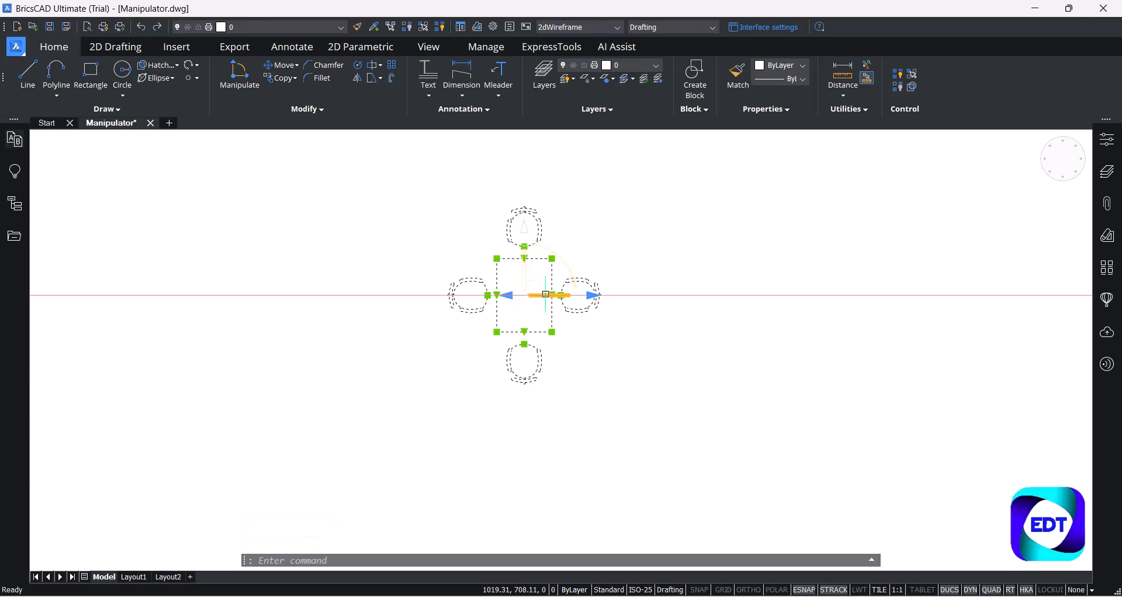
left_click_drag(547, 298, 758, 296)
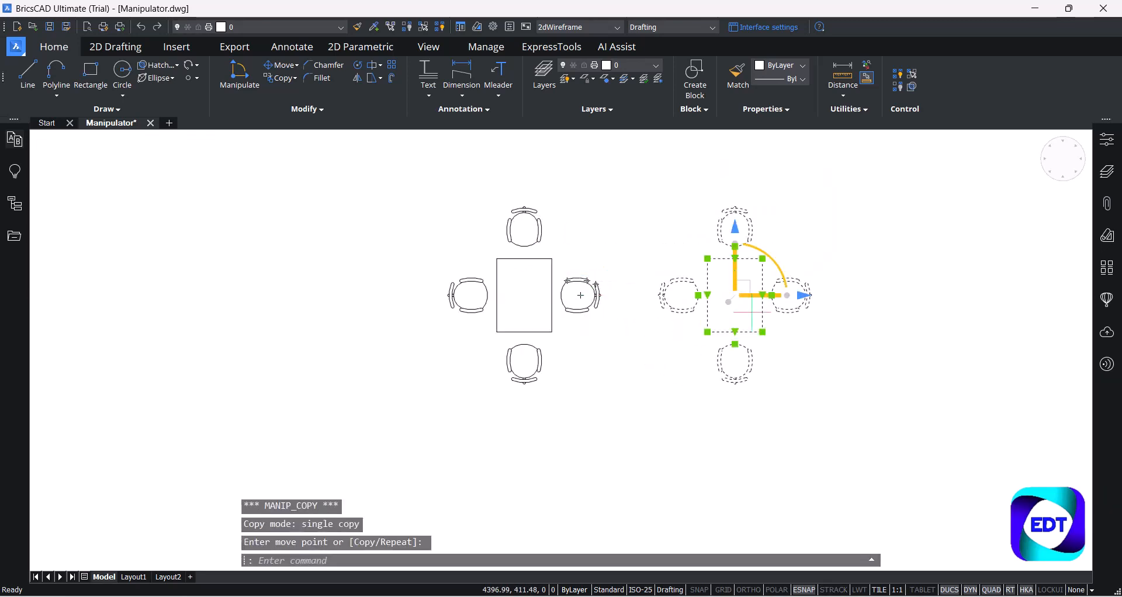
- In the Manipulator settings, set the Manipulator display mode to [0] Manipulator is not displayed and close the settings
right_click(754, 296)
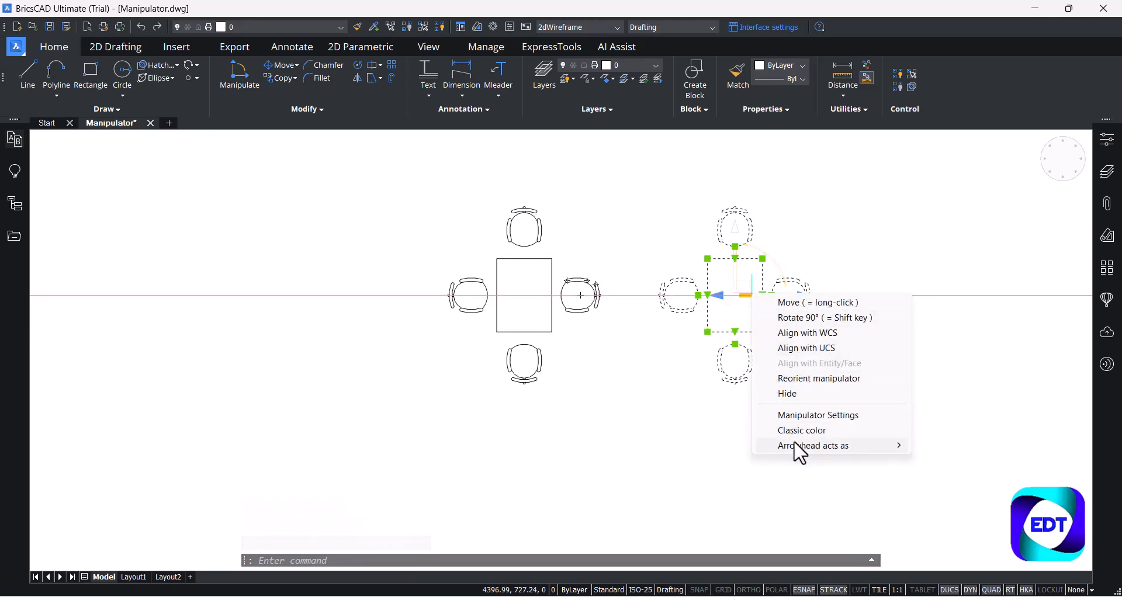
left_click(809, 431)
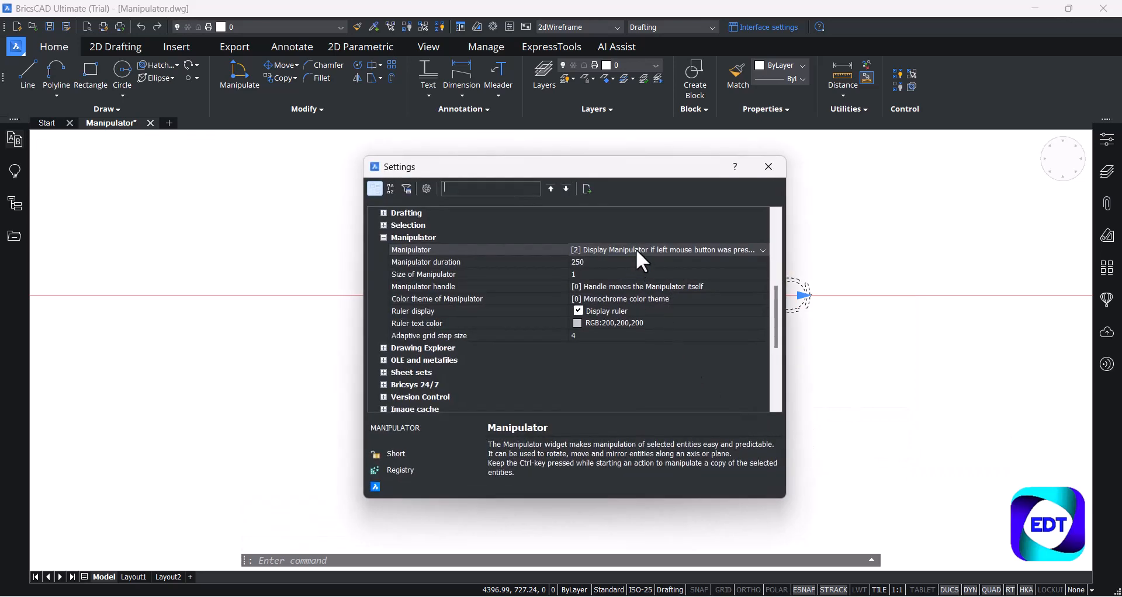
left_click(636, 249)
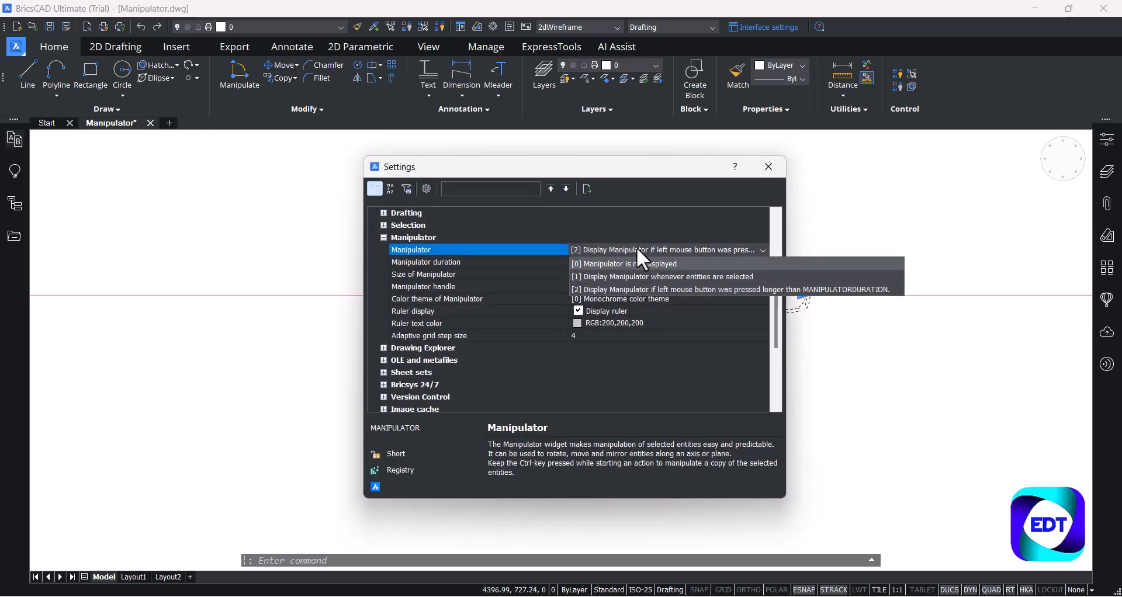
key("Return")
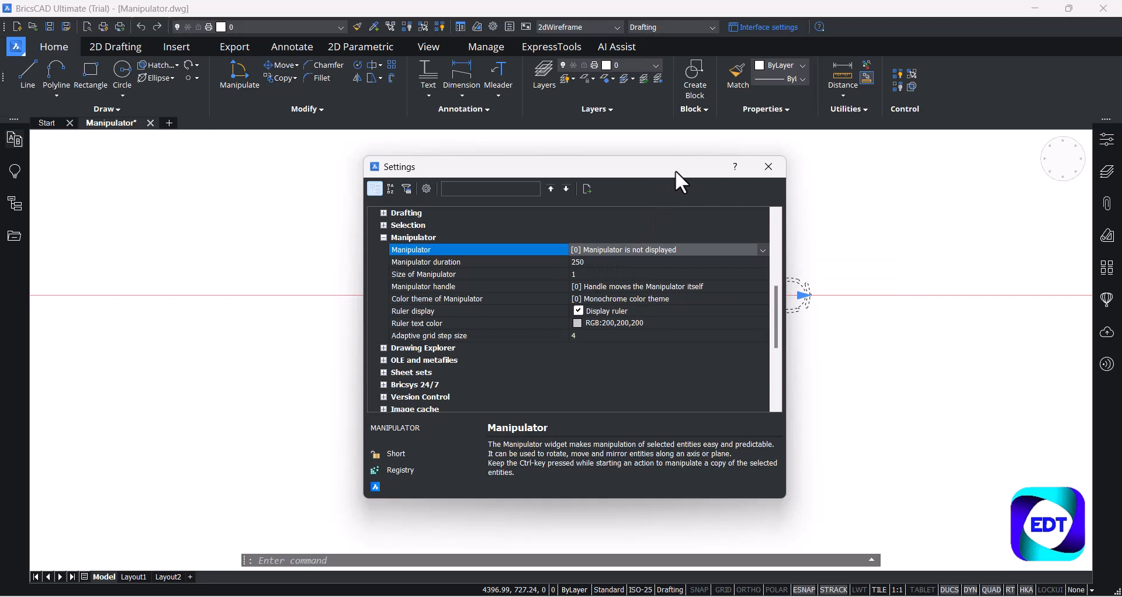
left_click(768, 167)
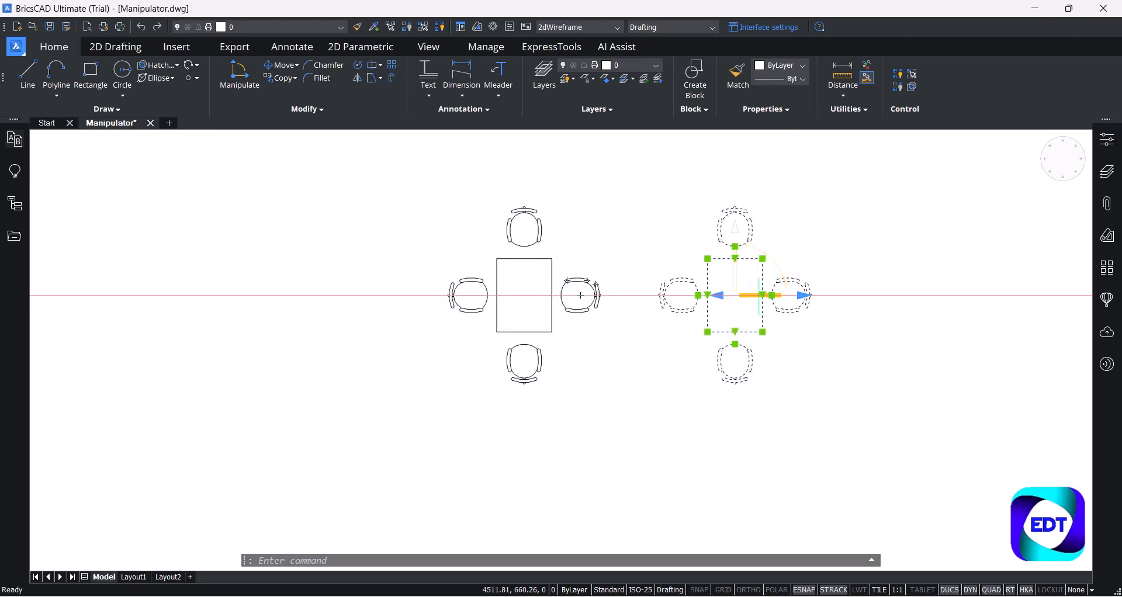
- Make the Manipulator arrowhead act as 3D Scale and scale the copied table set by a factor of 0.75
right_click(760, 295)
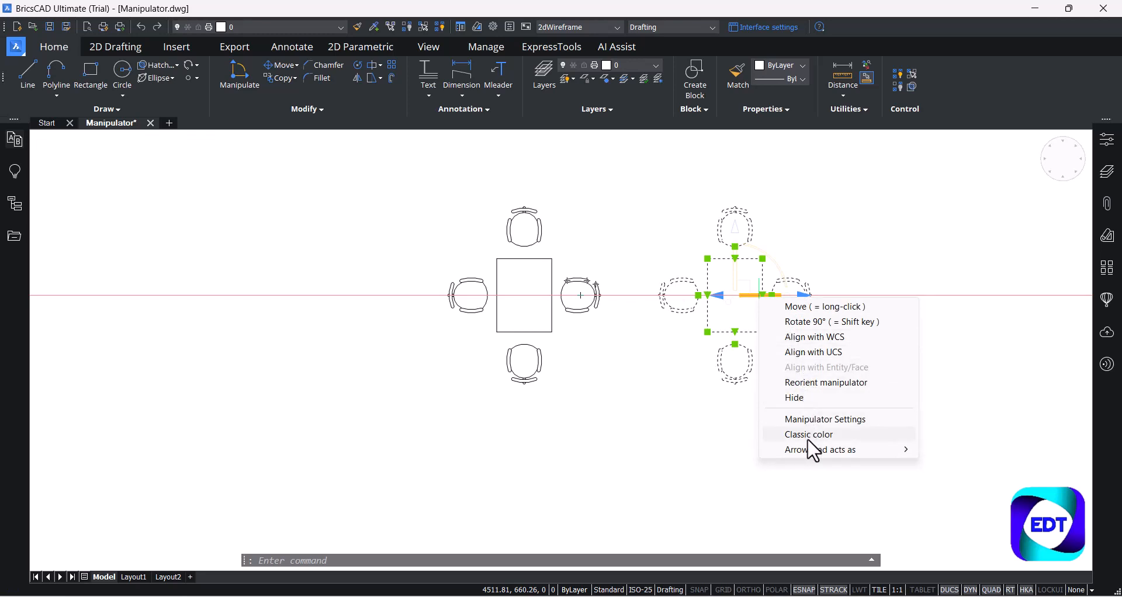
mouse_move(812, 451)
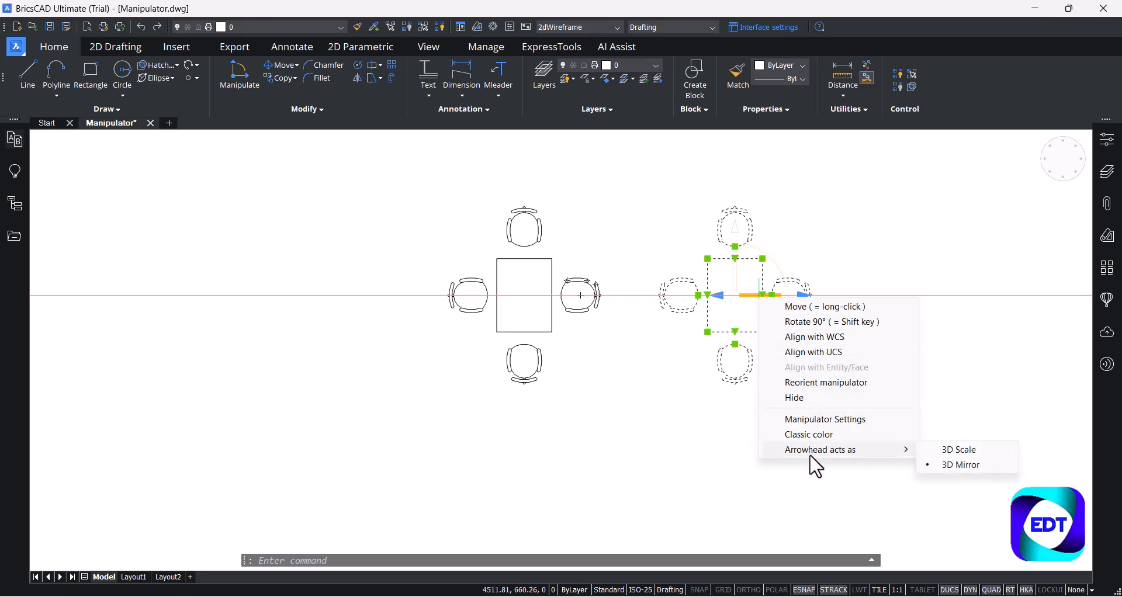
left_click(953, 451)
left_click(801, 295)
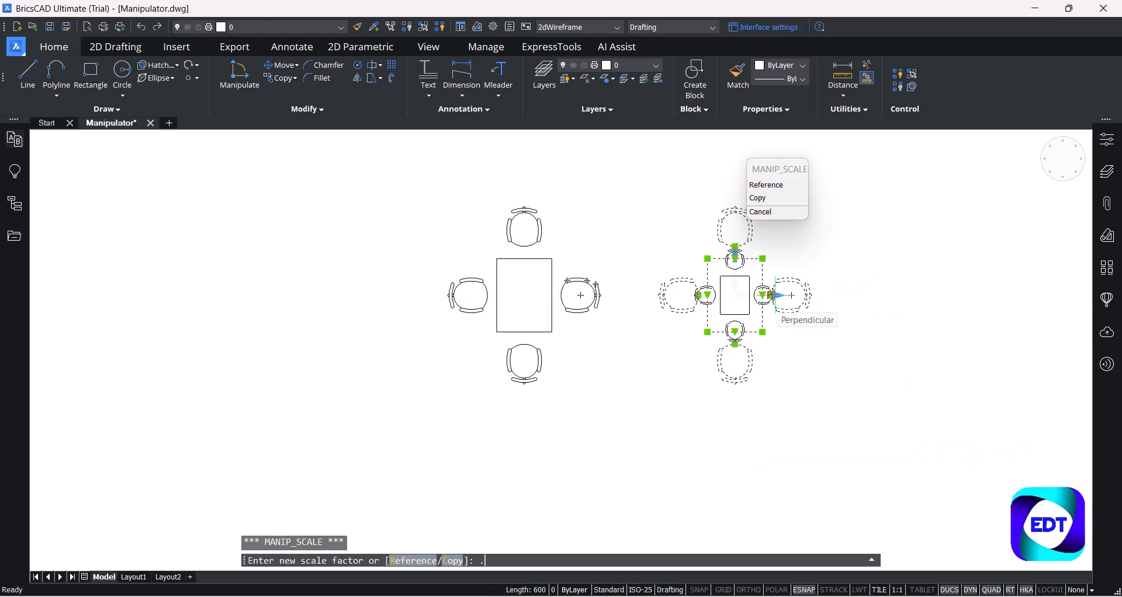
type(".75")
key("Return")
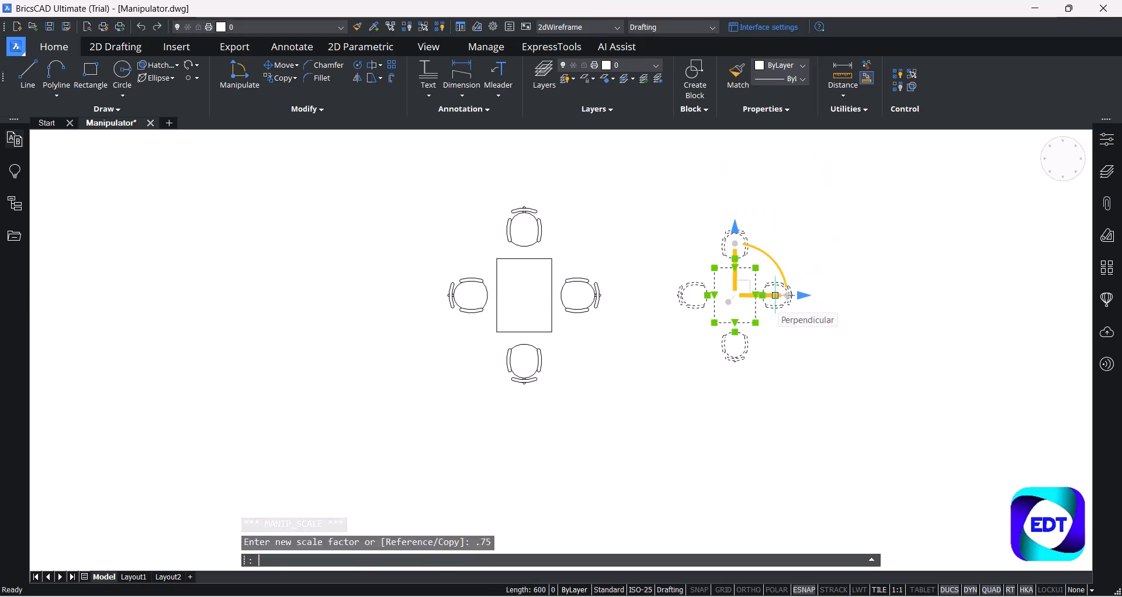
key("Escape")
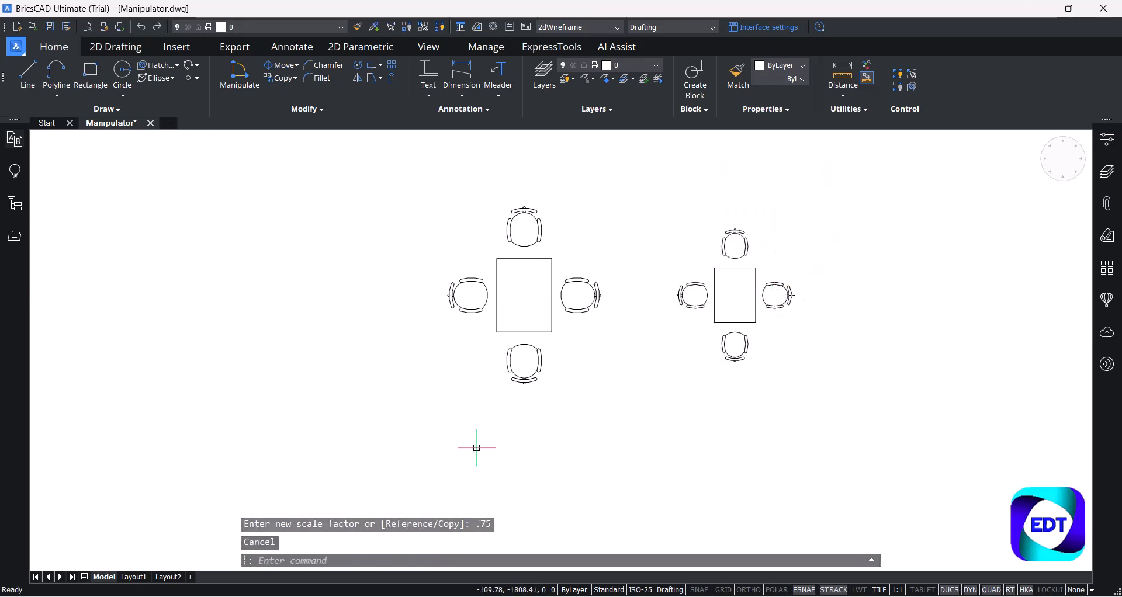